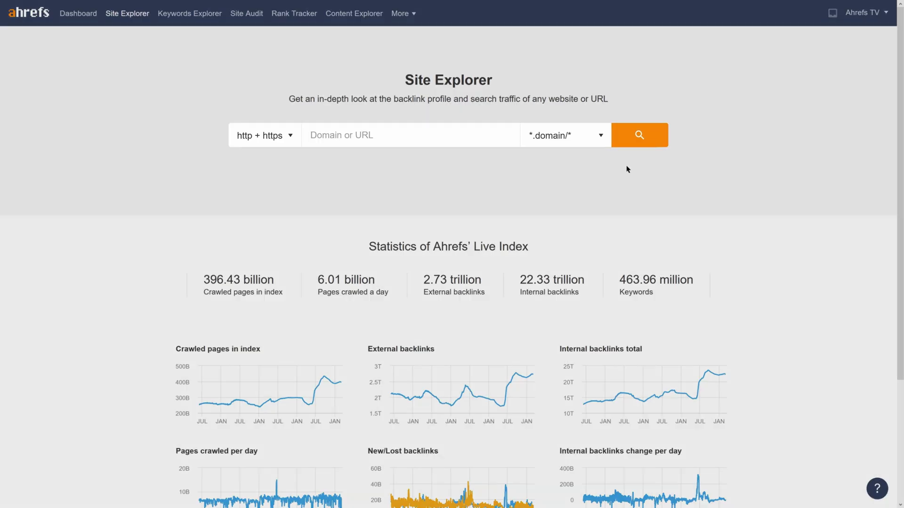
pyautogui.write('ahrefs.com')
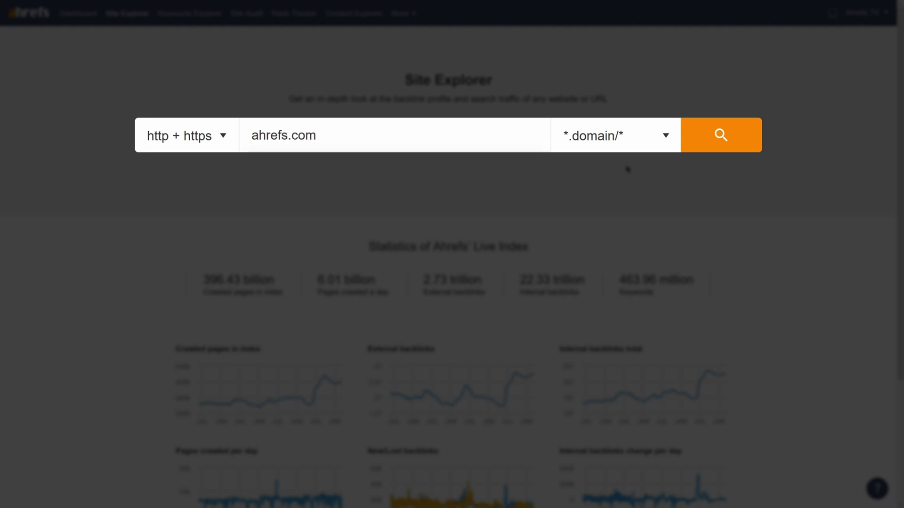
# Analyse ahrefs.com in Site Explorer and open its Broken backlinks report.
pyautogui.press('Return')
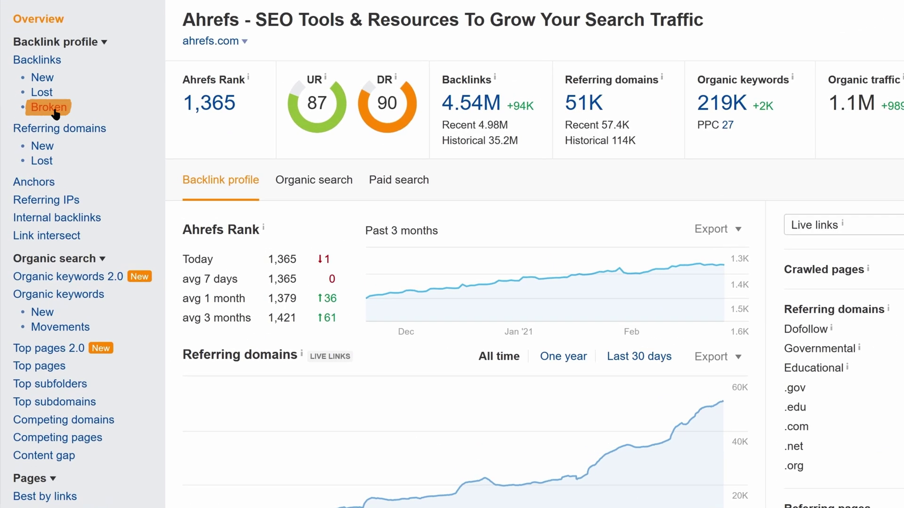
pyautogui.click(109, 105)
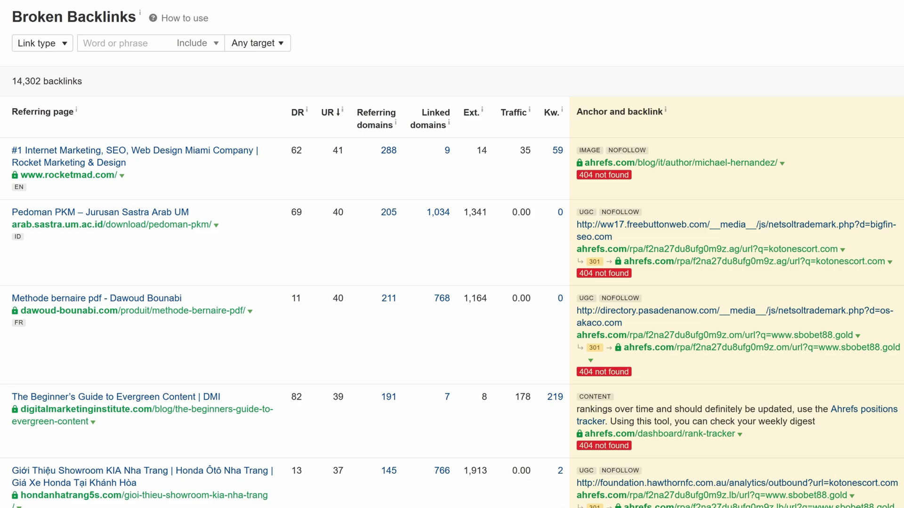
pyautogui.scroll(-2, 260, 238)
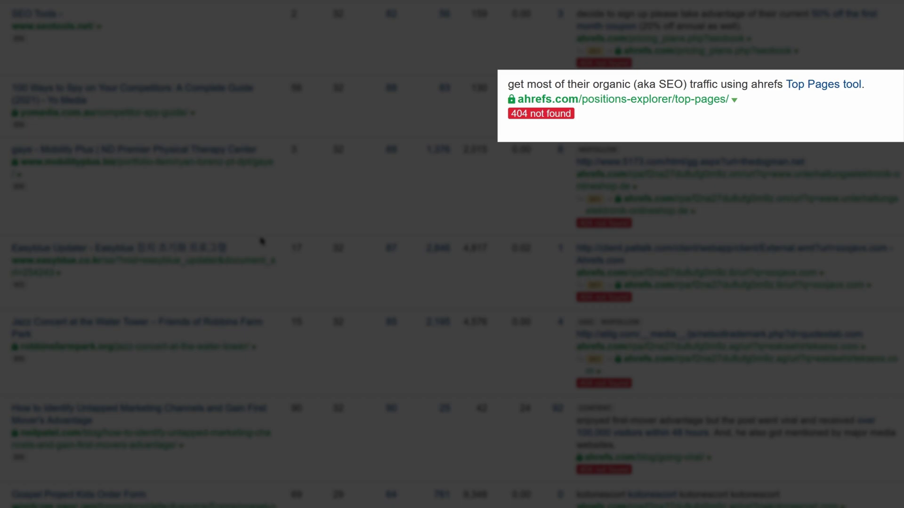
pyautogui.scroll(4, 322, 242)
pyautogui.scroll(4, 322, 243)
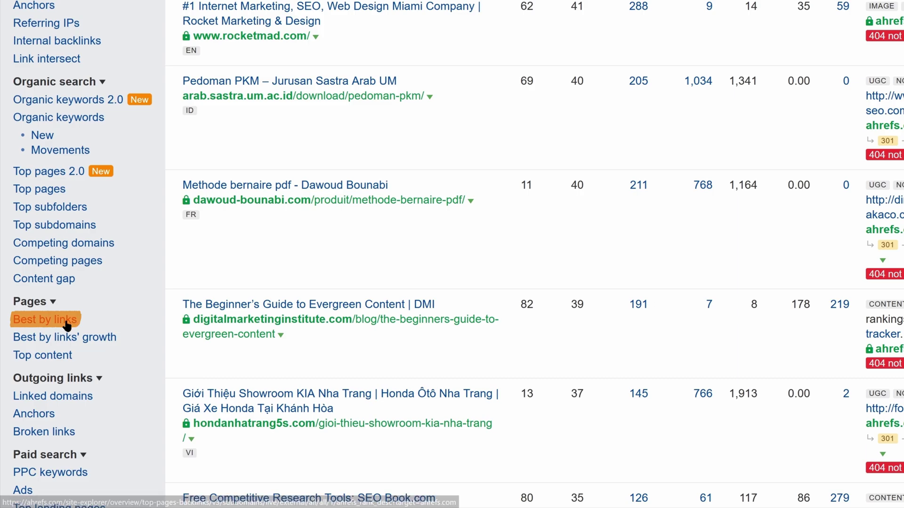
# Open Best by links, filter to HTTP 404 not found, and sort by referring domains.
pyautogui.click(66, 325)
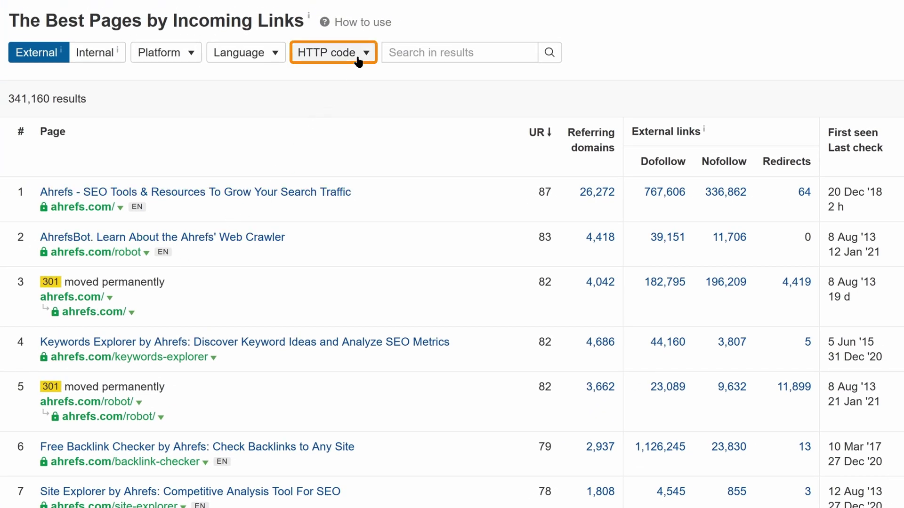
pyautogui.click(358, 56)
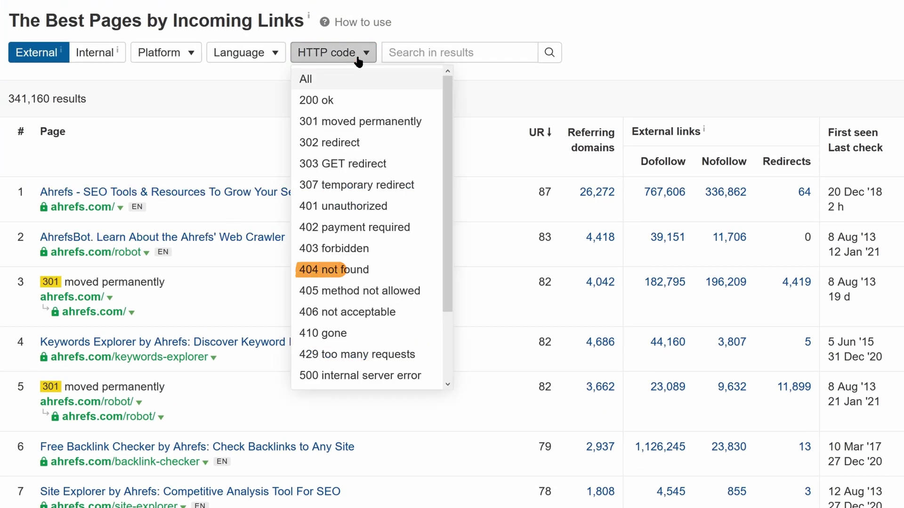
pyautogui.click(336, 269)
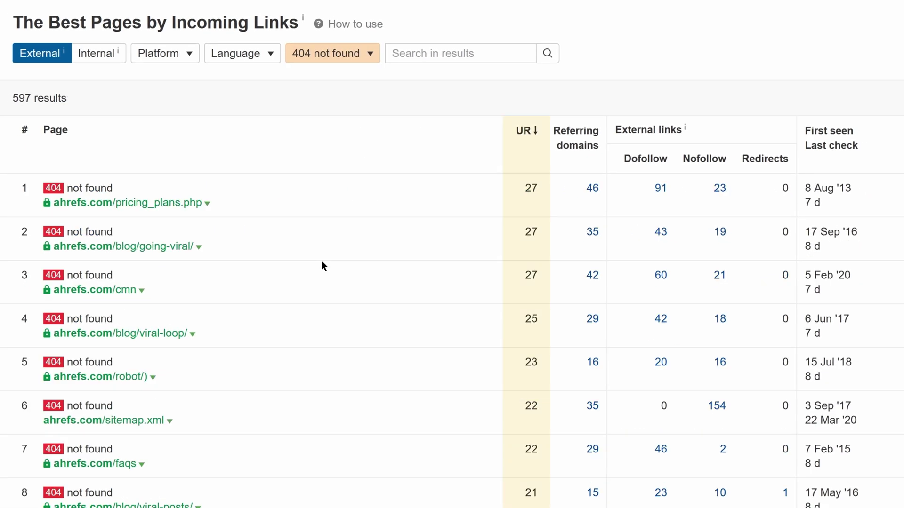
pyautogui.click(575, 139)
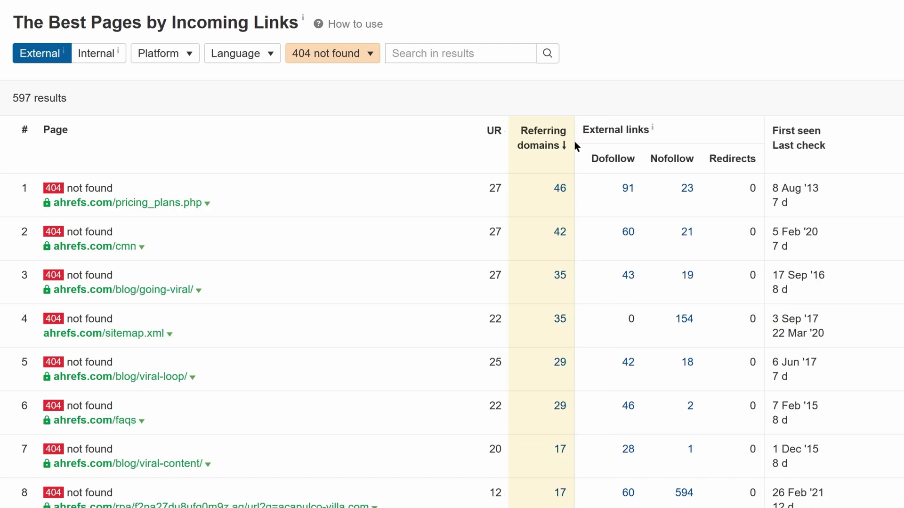